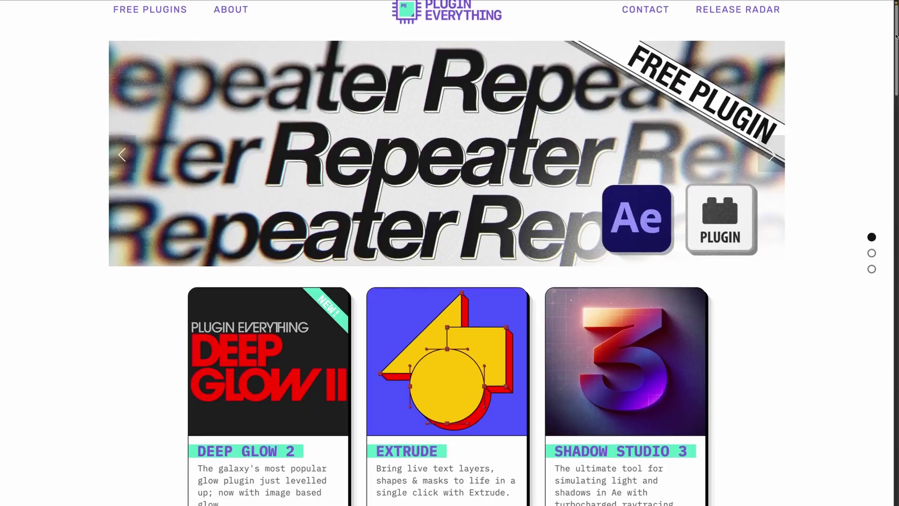
- Open the Thicc Stroke plugin's product page from the plugin catalogue and look through its examples and features
{"action": "left_click_drag", "start_coordinate": [896, 36], "coordinate": [898, 235]}
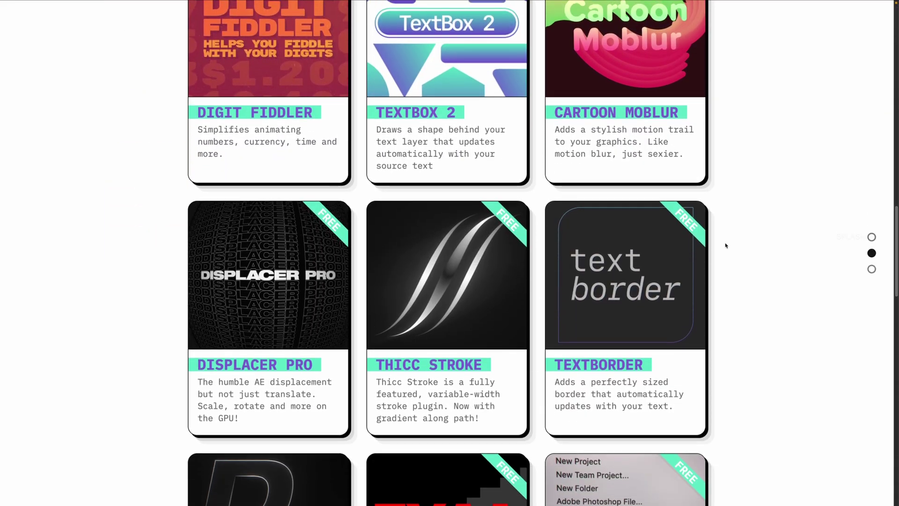
{"action": "left_click", "coordinate": [489, 326]}
{"action": "left_click_drag", "start_coordinate": [896, 18], "coordinate": [896, 157]}
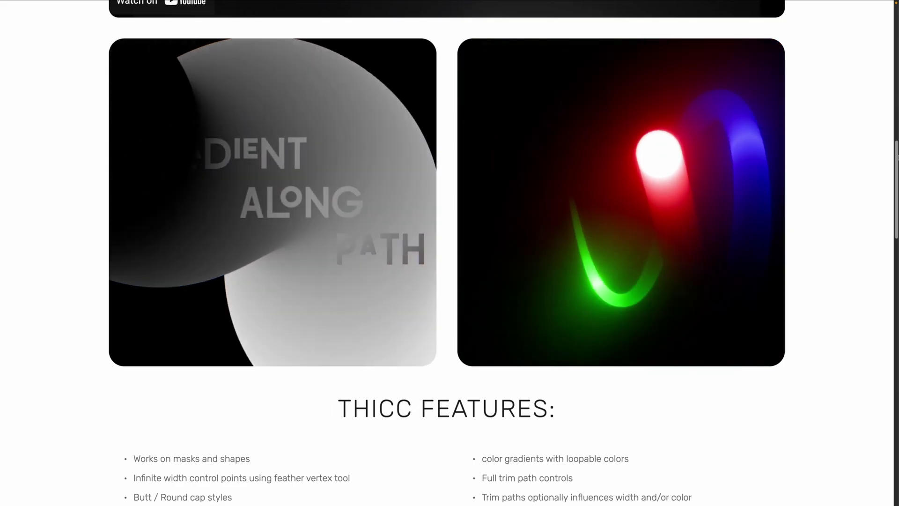
{"action": "left_click_drag", "start_coordinate": [896, 157], "coordinate": [896, 248]}
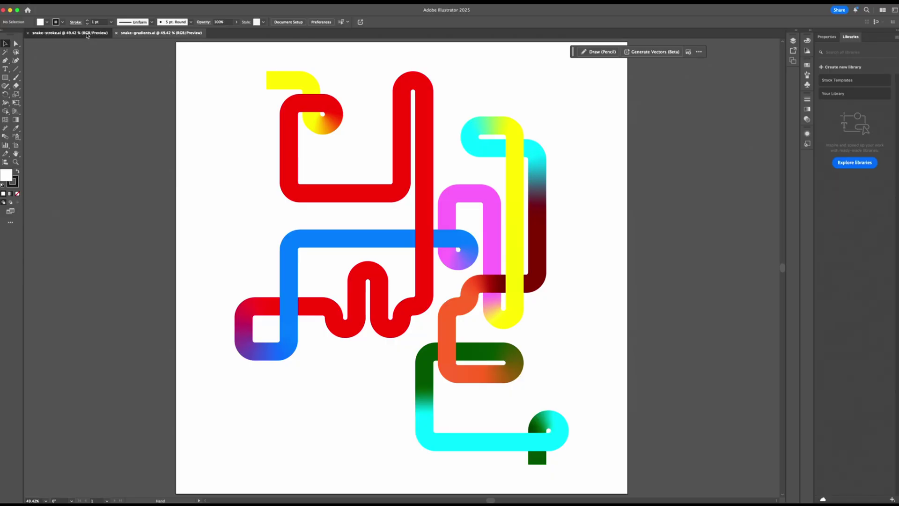
- In After Effects, create an HD 1920x1080, 25 fps composition named Main Comp with a 15-second duration
{"action": "key", "text": "super+grave"}
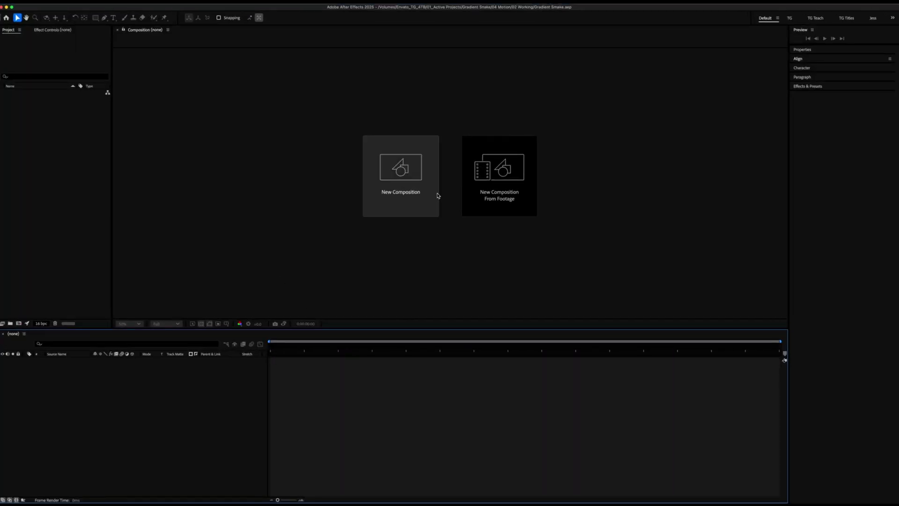
{"action": "left_click", "coordinate": [402, 176]}
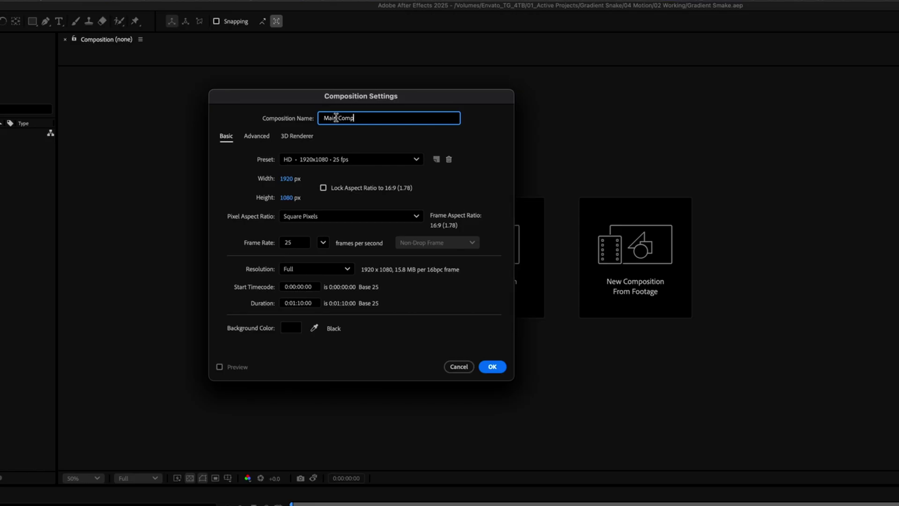
{"action": "left_click", "coordinate": [300, 302]}
{"action": "type", "text": "1500"}
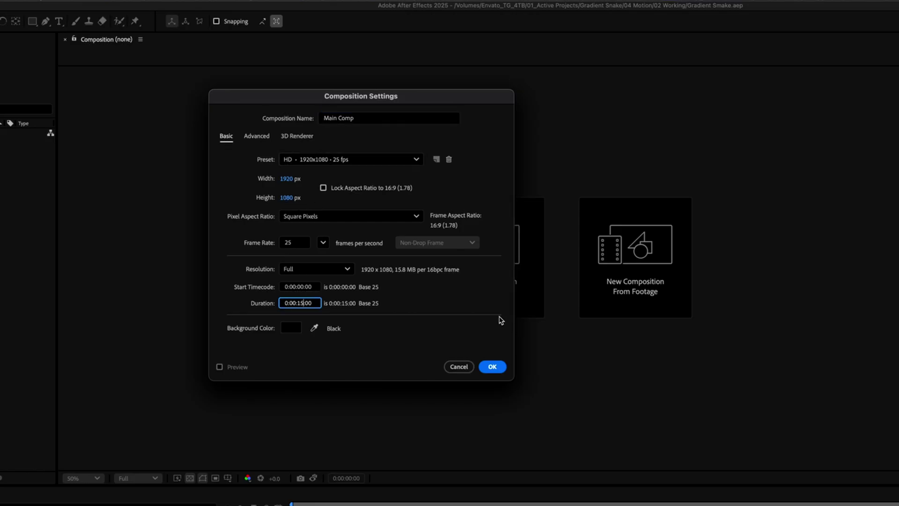
{"action": "left_click", "coordinate": [491, 367]}
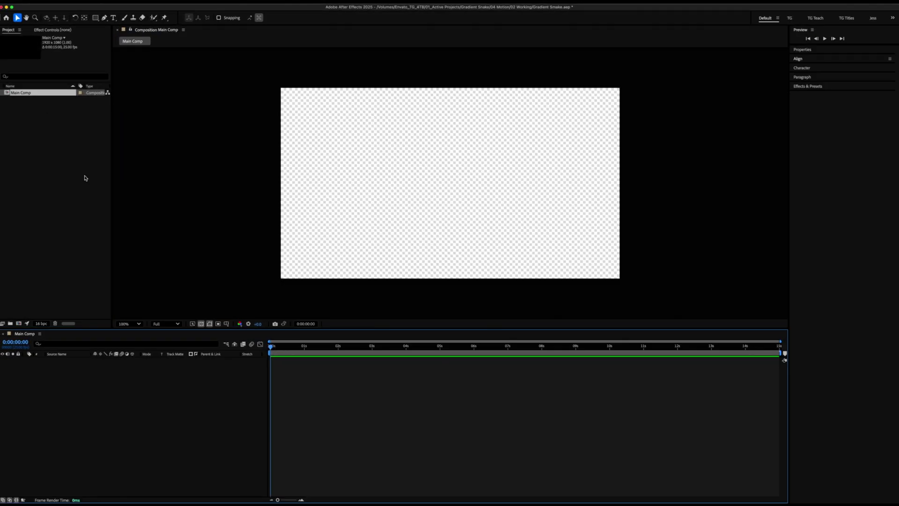
- Create a composition named Gradient Snake from the UHD (4K) 3840x2160 25 fps preset, doubling its height with *2
{"action": "left_click", "coordinate": [86, 178]}
{"action": "left_click", "coordinate": [18, 323]}
{"action": "type", "text": "Gradient Snake"}
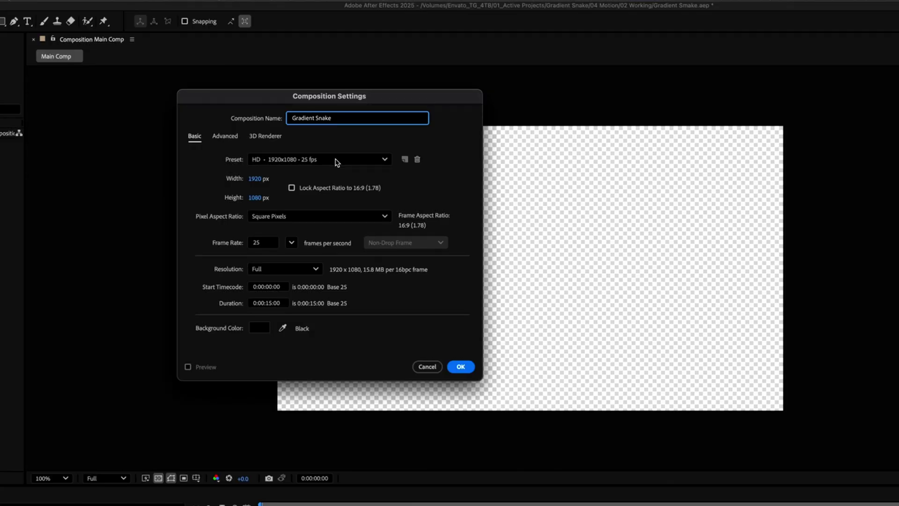
{"action": "left_click", "coordinate": [336, 163]}
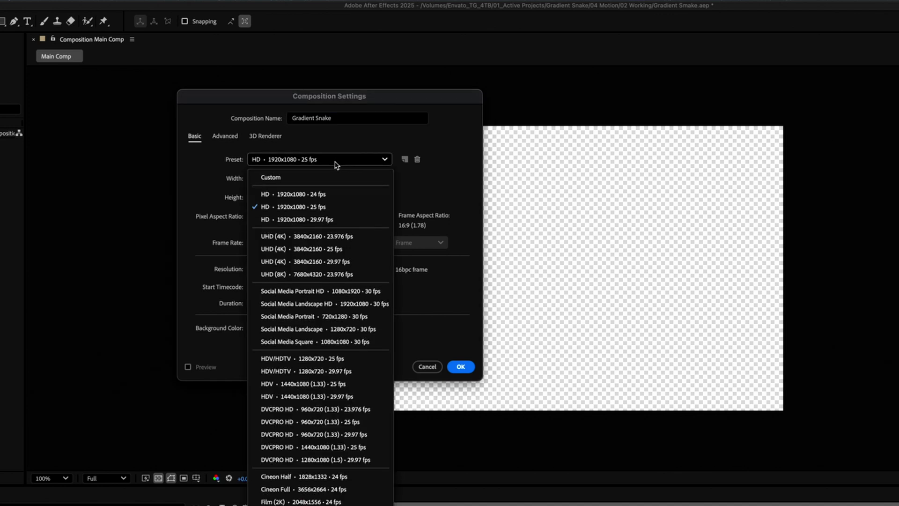
{"action": "left_click", "coordinate": [344, 249]}
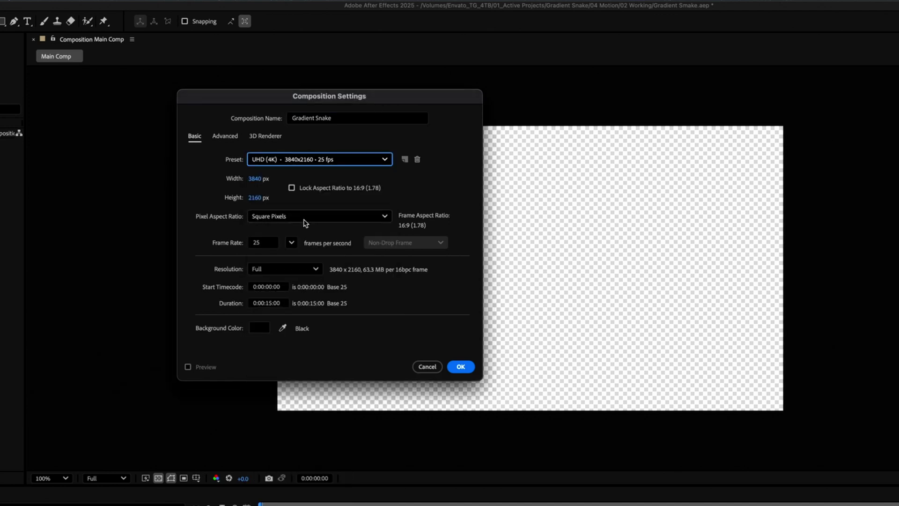
{"action": "left_click", "coordinate": [259, 197]}
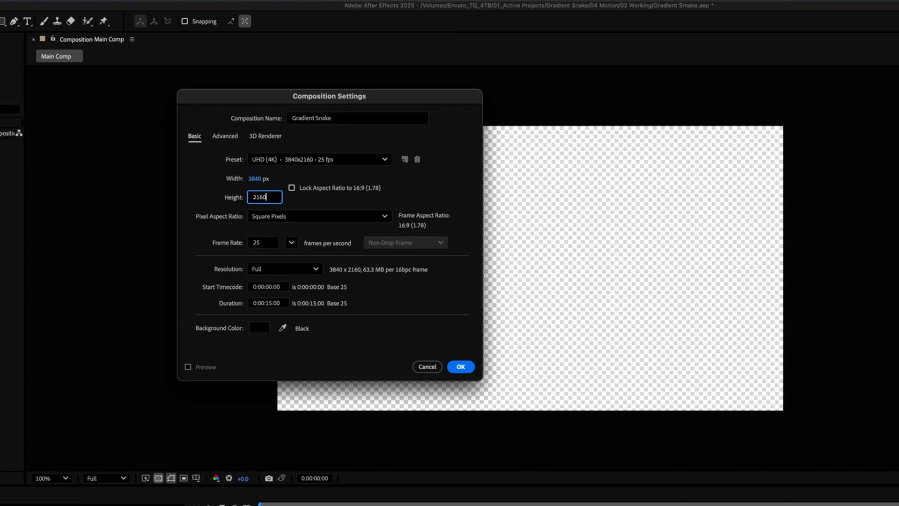
{"action": "type", "text": "*2"}
{"action": "key", "text": "Return"}
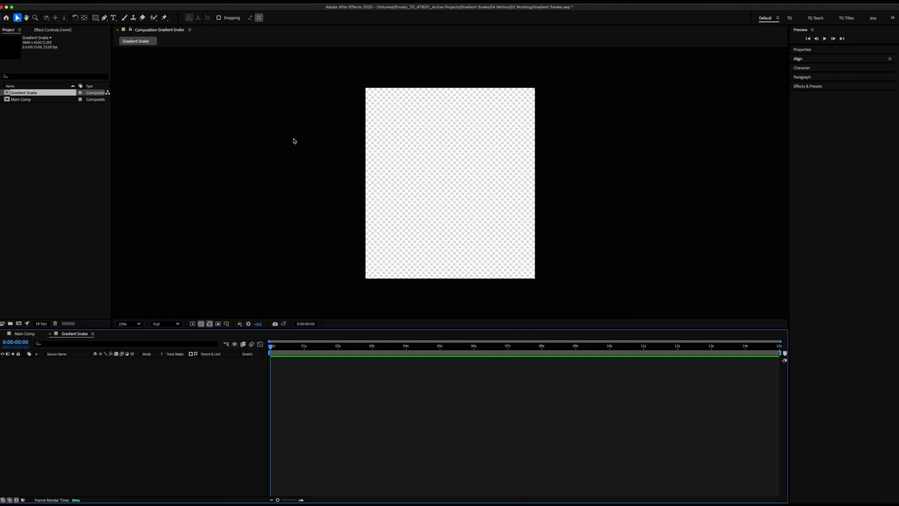
- Add a 3840x4320 solid named Snake to the Gradient Snake composition
{"action": "right_click", "coordinate": [213, 405]}
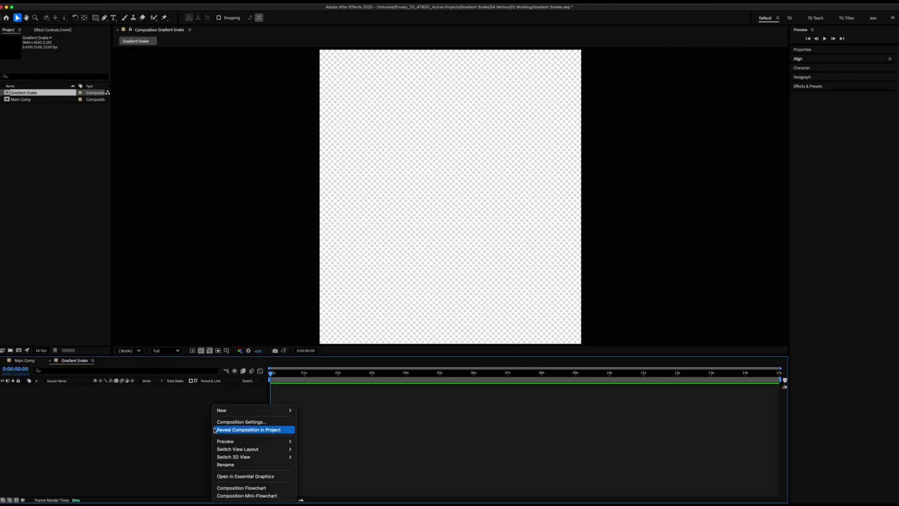
{"action": "mouse_move", "coordinate": [220, 408]}
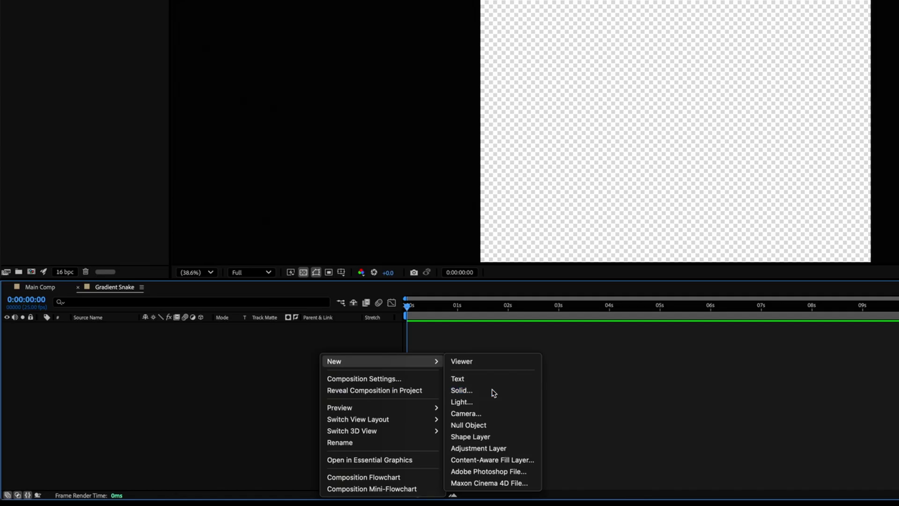
{"action": "left_click", "coordinate": [494, 392]}
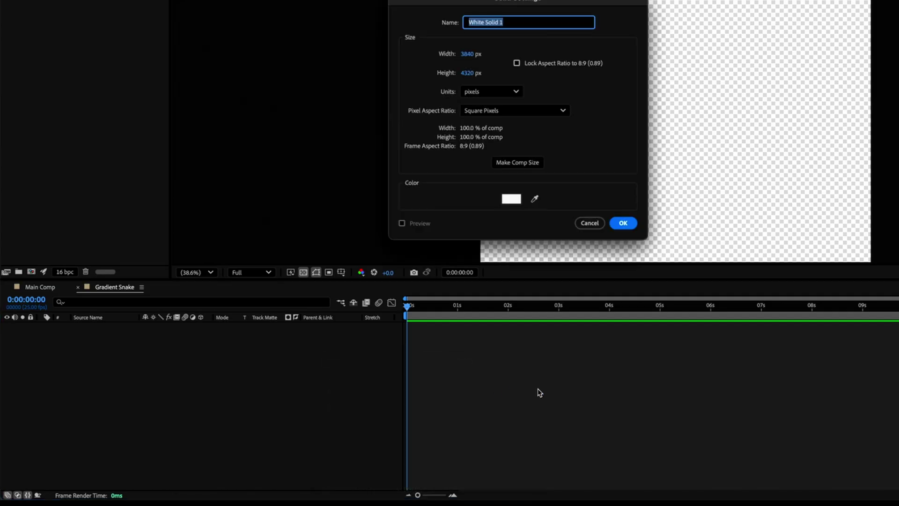
{"action": "type", "text": "Snake"}
{"action": "key", "text": "Return"}
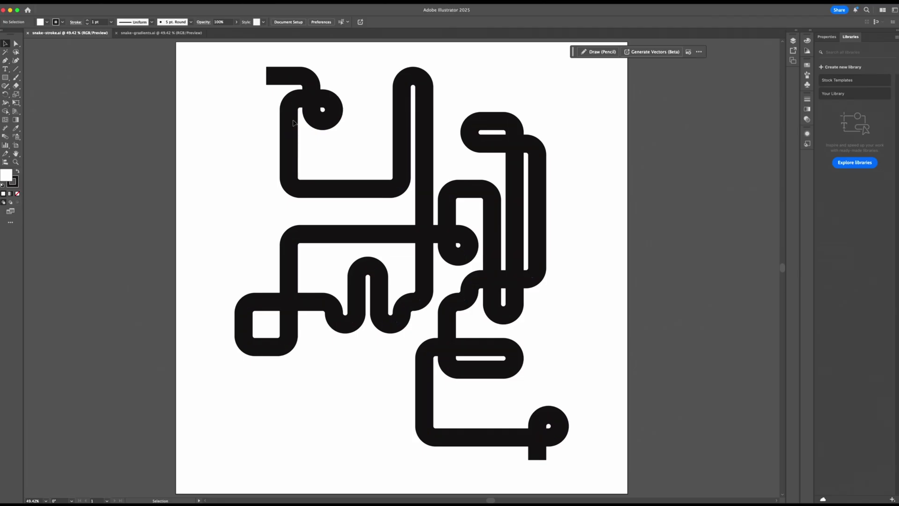
- Switch to Illustrator, copy the whole snake path with all its anchor points selected, and return to After Effects
{"action": "left_click", "coordinate": [289, 122]}
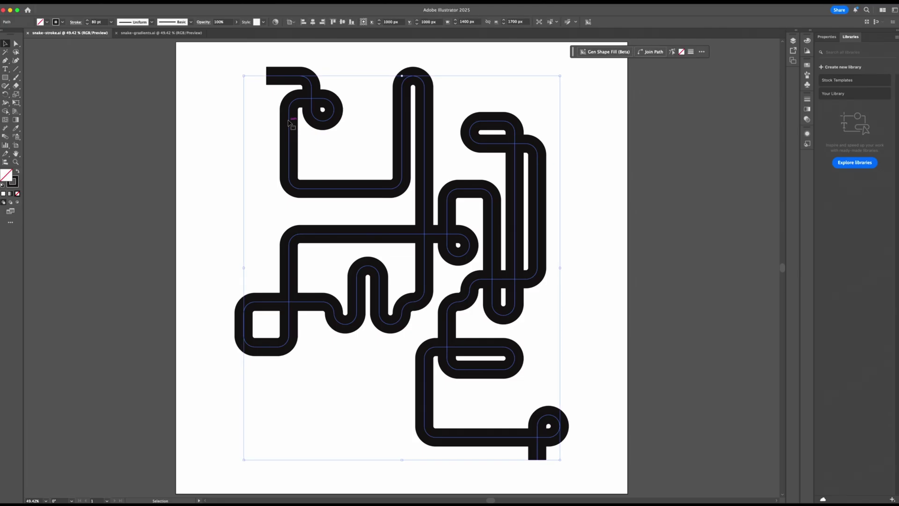
{"action": "key", "text": "a"}
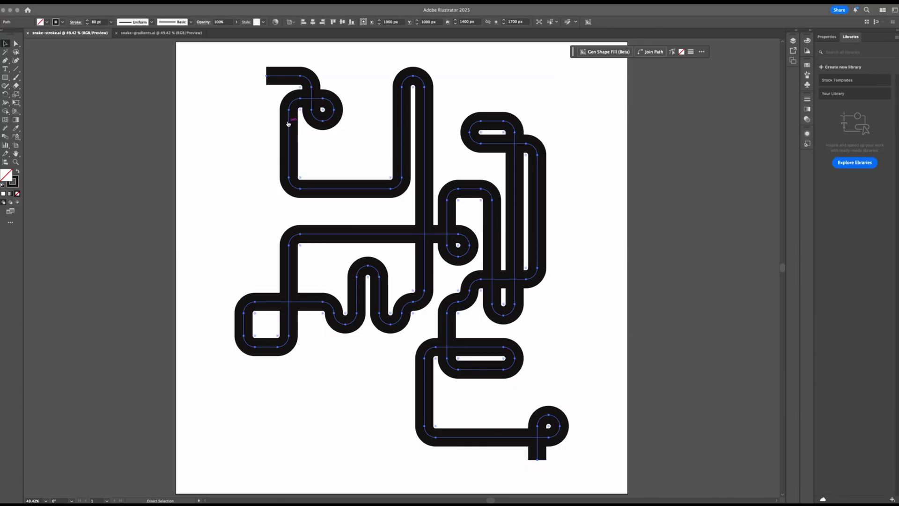
{"action": "key", "text": "super+Tab"}
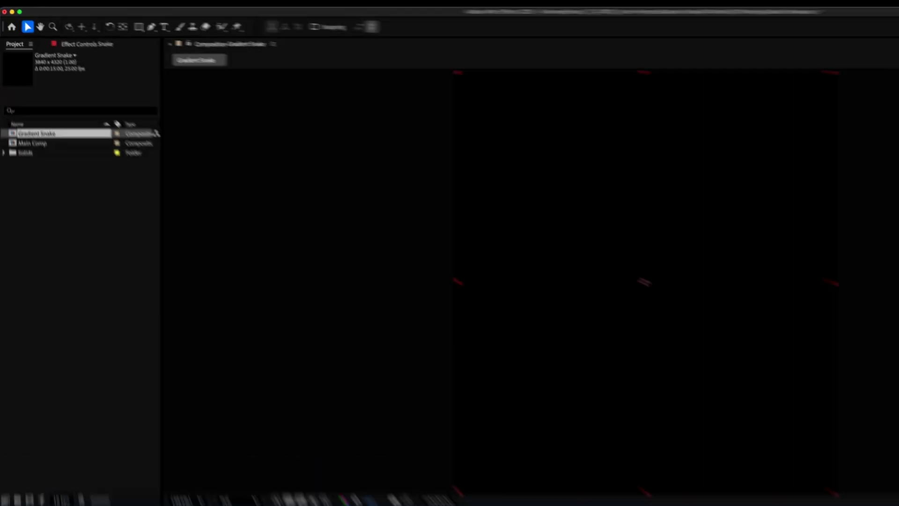
- Start a mask on the Snake solid by placing a single Pen tool point near the composition's centre
{"action": "left_click", "coordinate": [159, 27]}
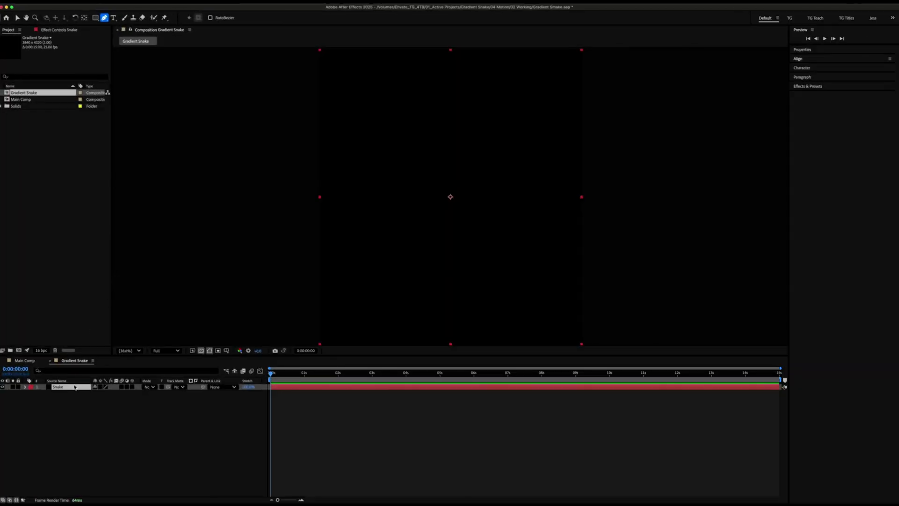
{"action": "left_click", "coordinate": [68, 389]}
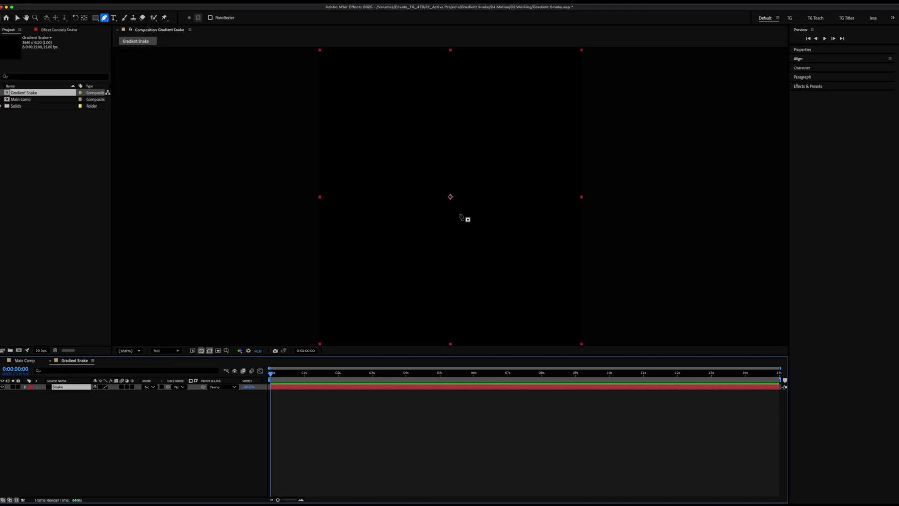
{"action": "left_click", "coordinate": [437, 219]}
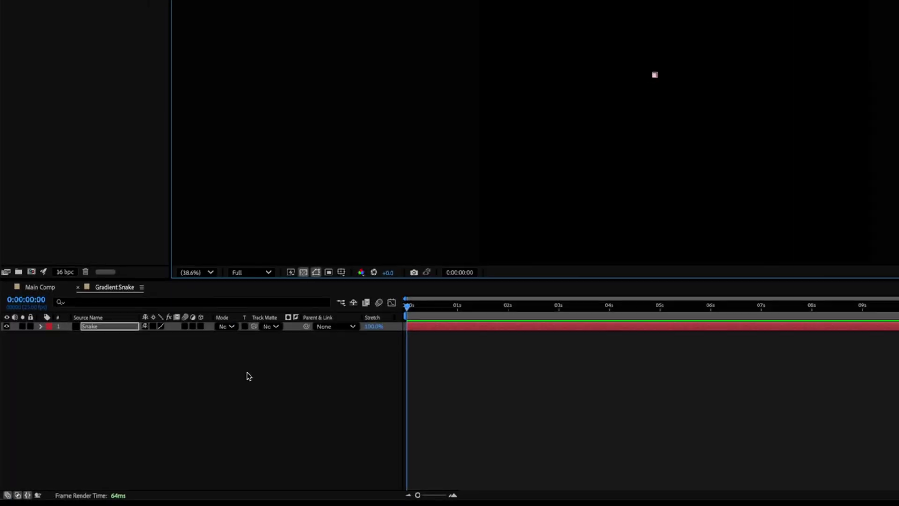
- Reveal the properties of the Snake solid's mask and paste the copied snake path into its Mask Path
{"action": "key", "text": "m"}
{"action": "key", "text": "m"}
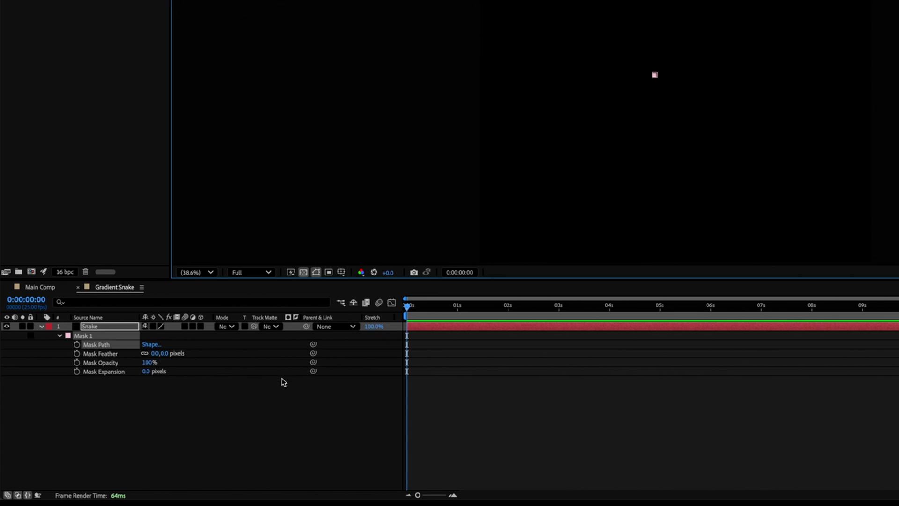
{"action": "left_click", "coordinate": [98, 346]}
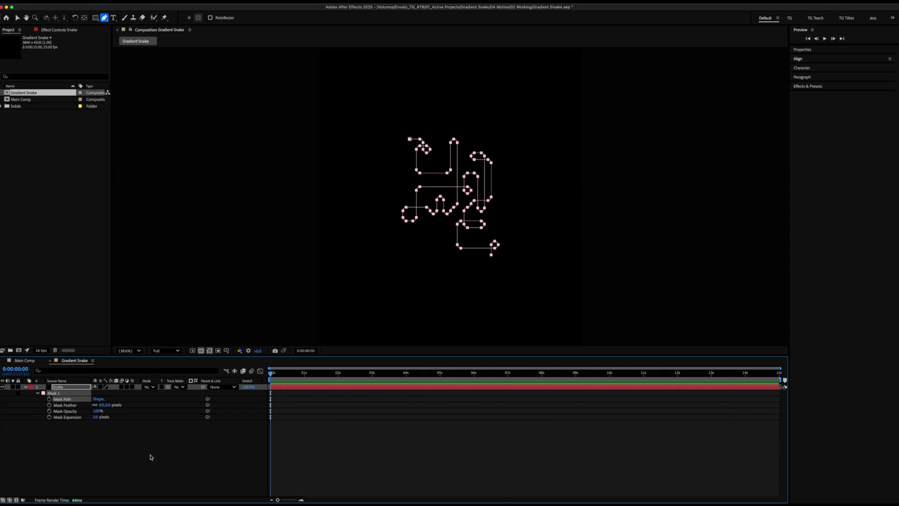
{"action": "left_click", "coordinate": [151, 457]}
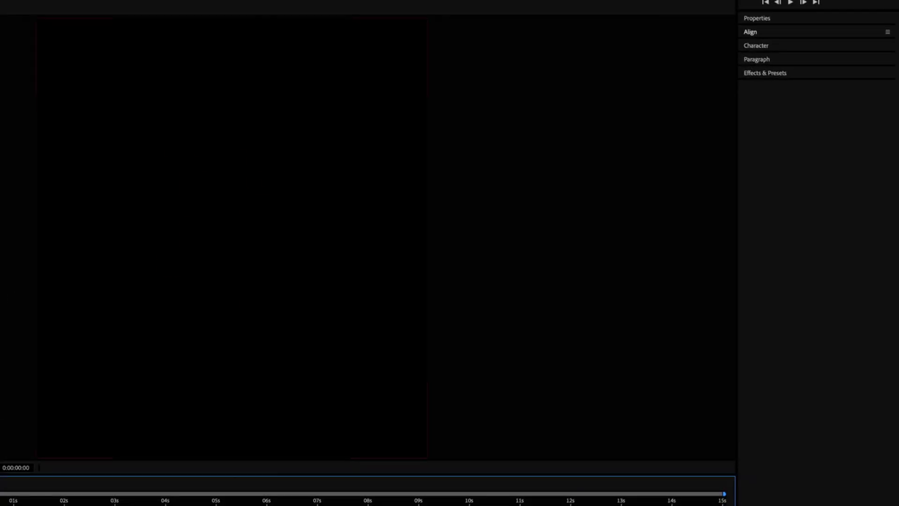
{"action": "key", "text": "ctrl+v"}
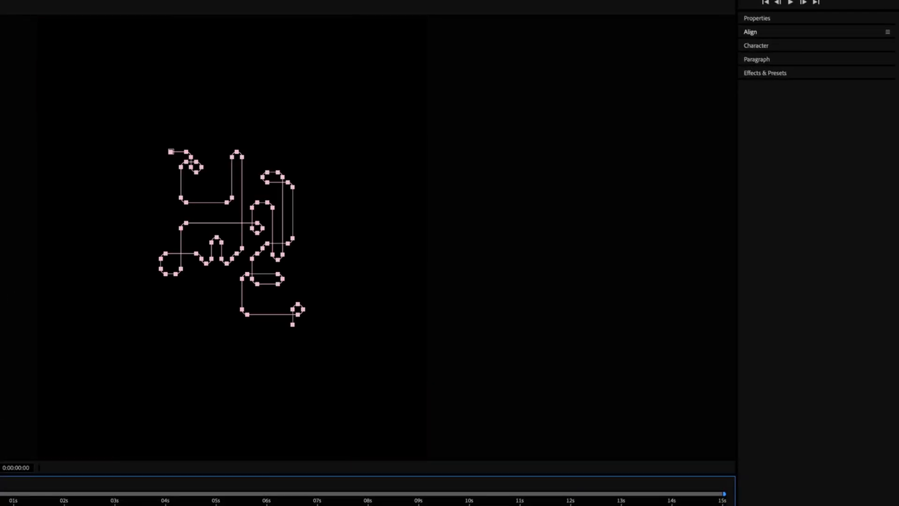
- Find the Thicc Stroke effect by searching for "thicc" and apply it to the Snake layer
{"action": "left_click", "coordinate": [773, 76]}
{"action": "left_click", "coordinate": [773, 85]}
{"action": "type", "text": "thicc"}
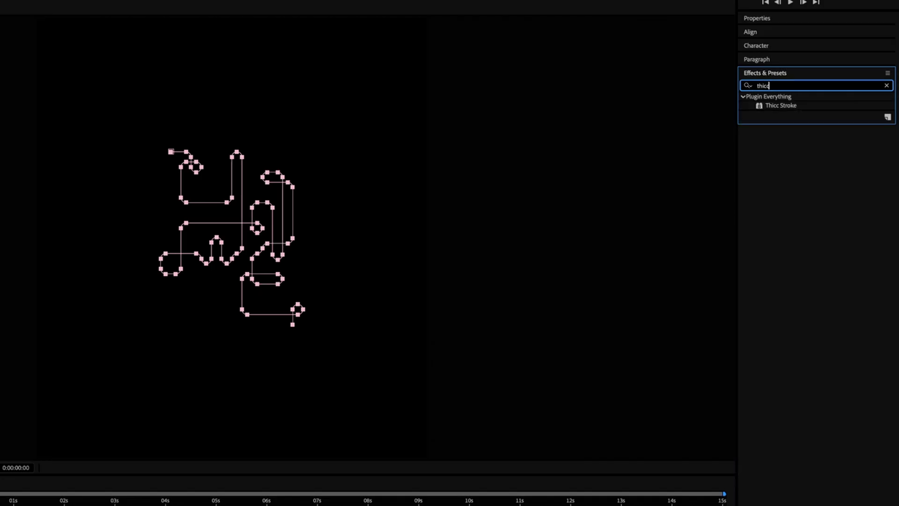
{"action": "left_click_drag", "start_coordinate": [775, 107], "coordinate": [423, 391]}
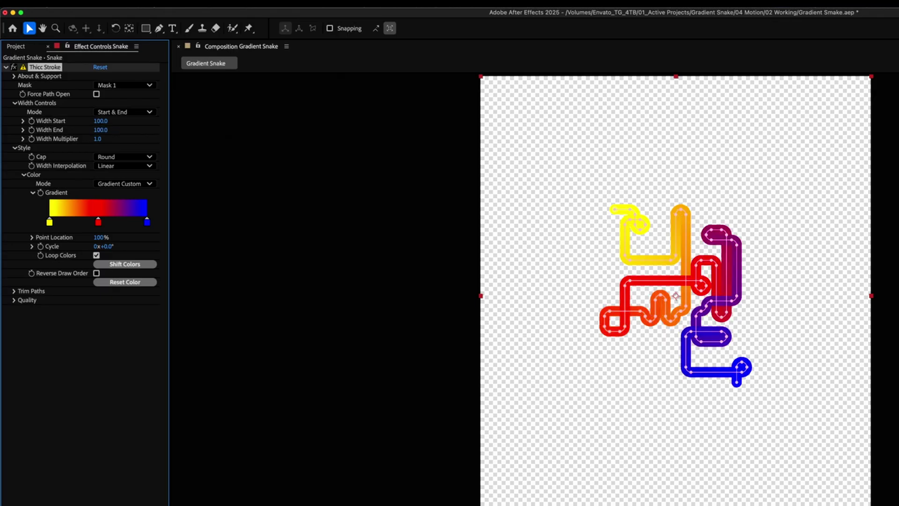
- Add snake-gradients.ai to the Gradient Snake composition and place it below and to the left of the stroked snake
{"action": "left_click", "coordinate": [15, 47]}
{"action": "left_click_drag", "start_coordinate": [26, 107], "coordinate": [135, 388]}
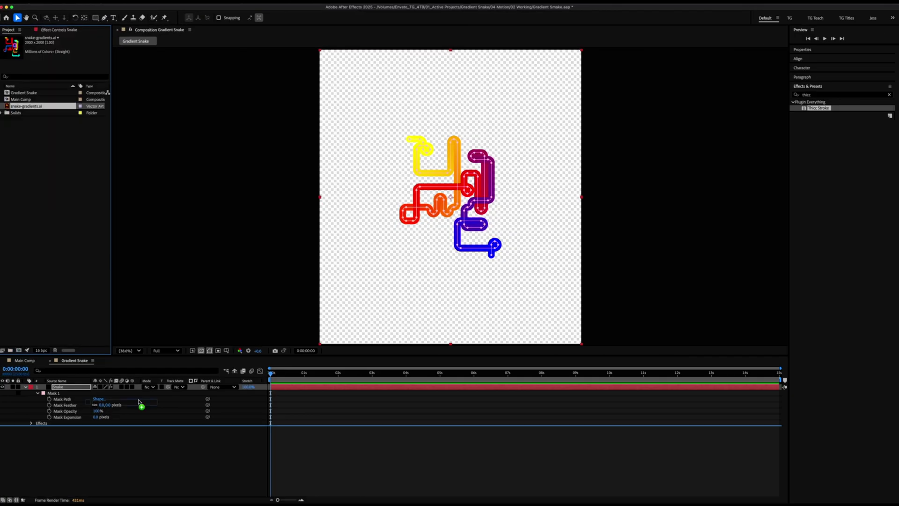
{"action": "key", "text": "super+Tab"}
{"action": "left_click_drag", "start_coordinate": [455, 198], "coordinate": [367, 275]}
{"action": "scroll", "coordinate": [426, 251], "scroll_direction": "down", "scroll_amount": 3}
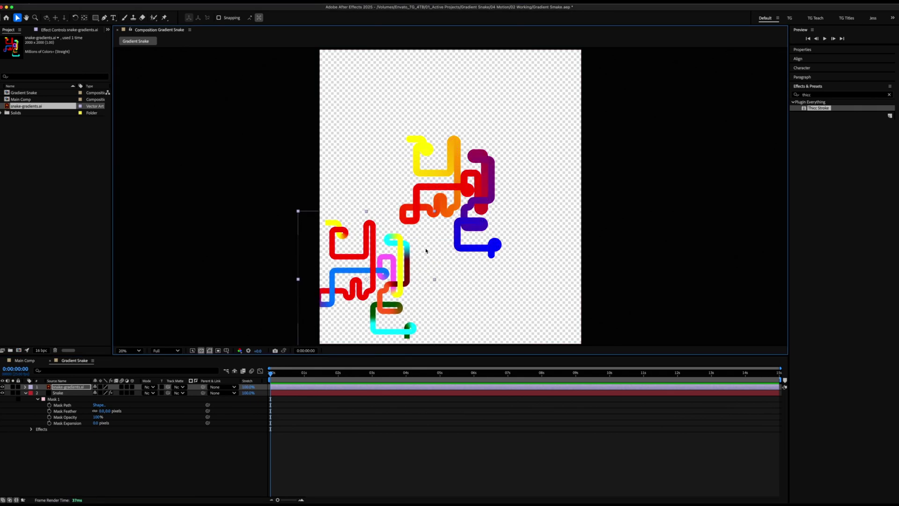
{"action": "mouse_move", "coordinate": [407, 244]}
{"action": "left_mouse_down"}
{"action": "mouse_move", "coordinate": [407, 258]}
{"action": "mouse_move", "coordinate": [418, 247]}
{"action": "left_mouse_up"}
- Compare the starting end caps of the reference gradient artwork and the Thicc Stroke snake up close
{"action": "scroll", "coordinate": [477, 235], "scroll_direction": "up", "scroll_amount": 9}
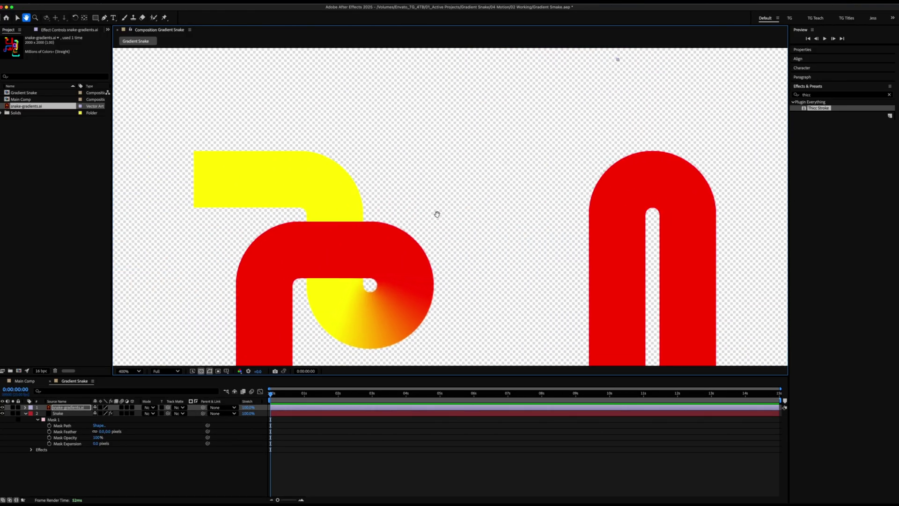
{"action": "left_click_drag", "start_coordinate": [437, 214], "coordinate": [579, 262]}
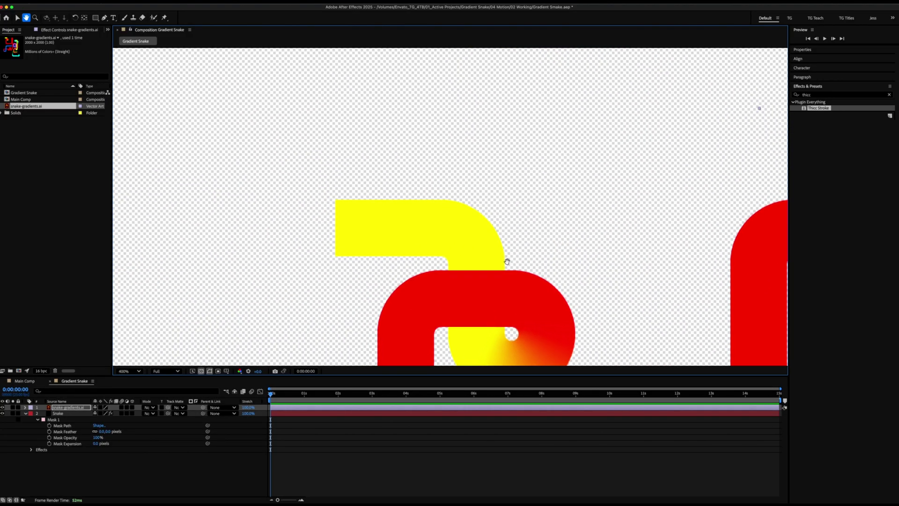
{"action": "key", "text": "comma"}
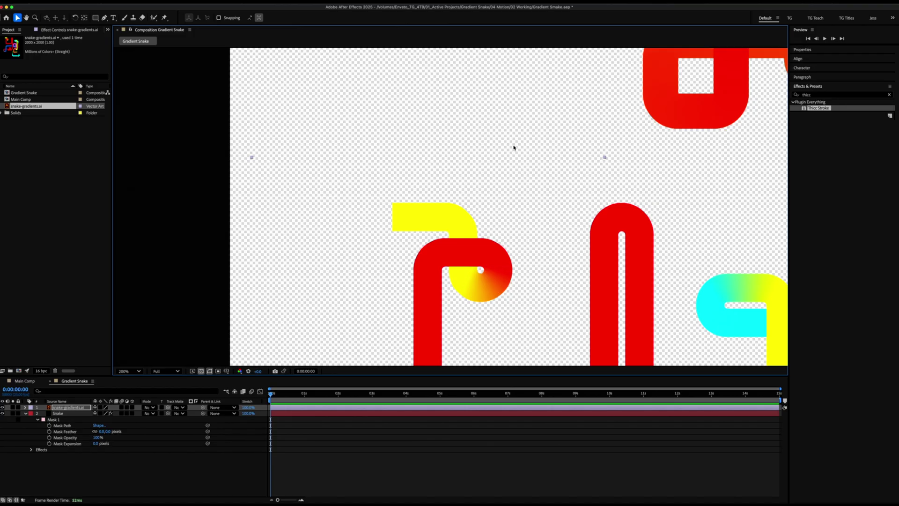
{"action": "left_click_drag", "start_coordinate": [514, 147], "coordinate": [419, 305]}
{"action": "mouse_move", "coordinate": [519, 74]}
{"action": "left_mouse_down"}
{"action": "mouse_move", "coordinate": [432, 291]}
{"action": "mouse_move", "coordinate": [360, 390]}
{"action": "left_mouse_up"}
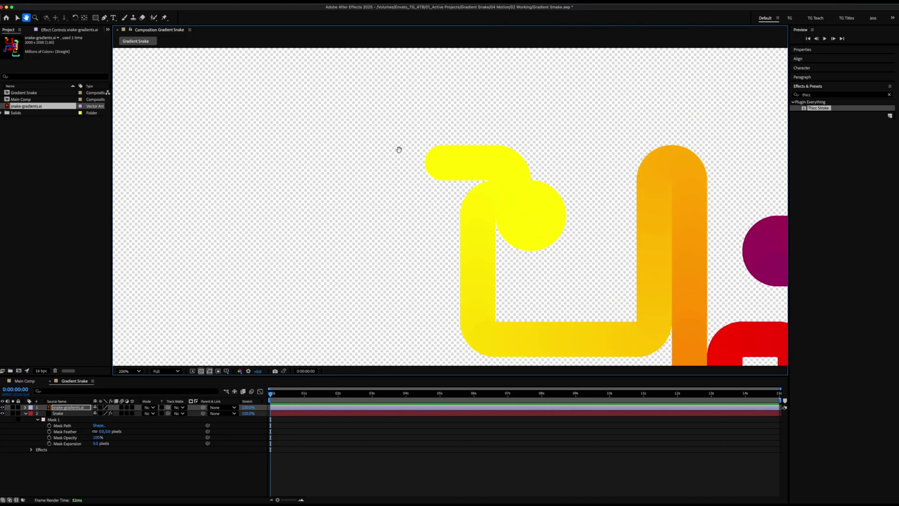
{"action": "key", "text": "comma"}
{"action": "key", "text": "comma"}
{"action": "key", "text": "comma"}
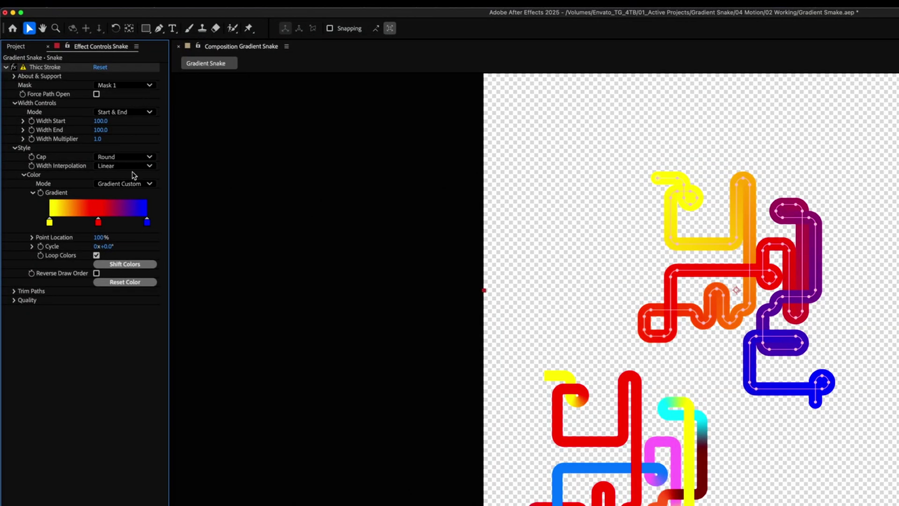
- Set the Thicc Stroke cap style to Butt on the Snake layer and check the tail end
{"action": "left_click", "coordinate": [136, 160]}
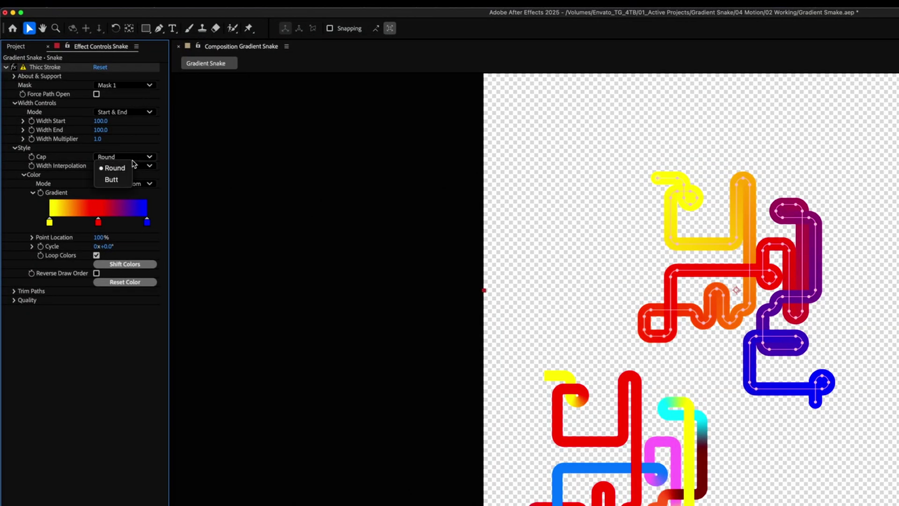
{"action": "left_click", "coordinate": [112, 180]}
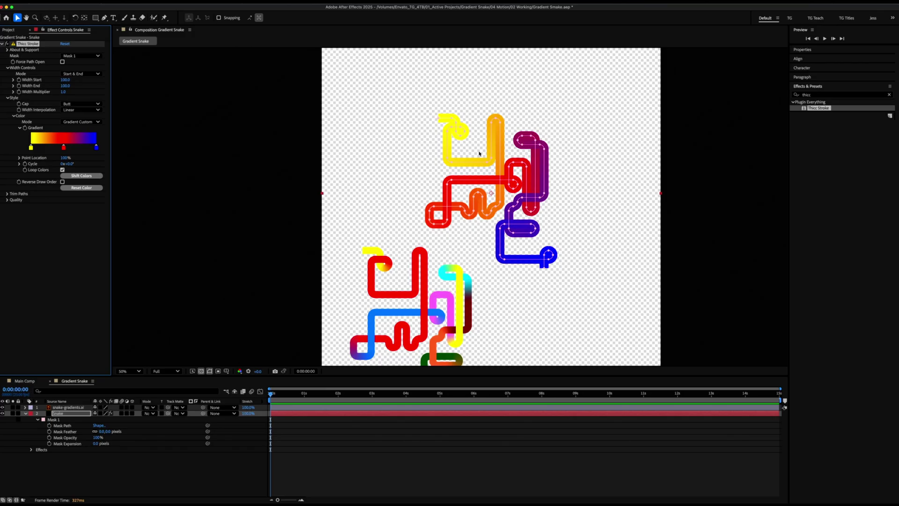
{"action": "scroll", "coordinate": [549, 251], "scroll_direction": "up", "scroll_amount": 3}
{"action": "left_click_drag", "start_coordinate": [549, 252], "coordinate": [384, 212]}
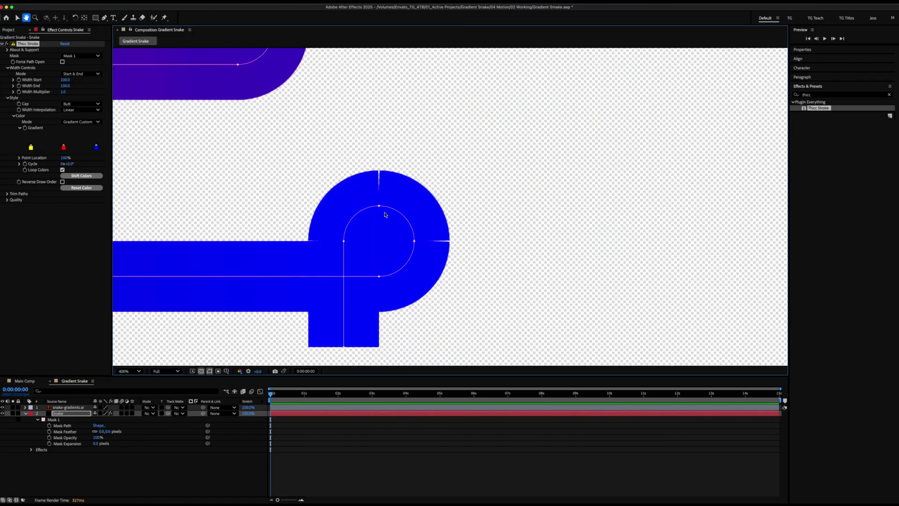
- Set the Thicc Stroke cap style on the Snake layer back to Round
{"action": "left_click", "coordinate": [78, 104]}
{"action": "left_click", "coordinate": [75, 111]}
{"action": "left_click", "coordinate": [73, 105]}
{"action": "left_click", "coordinate": [75, 111]}
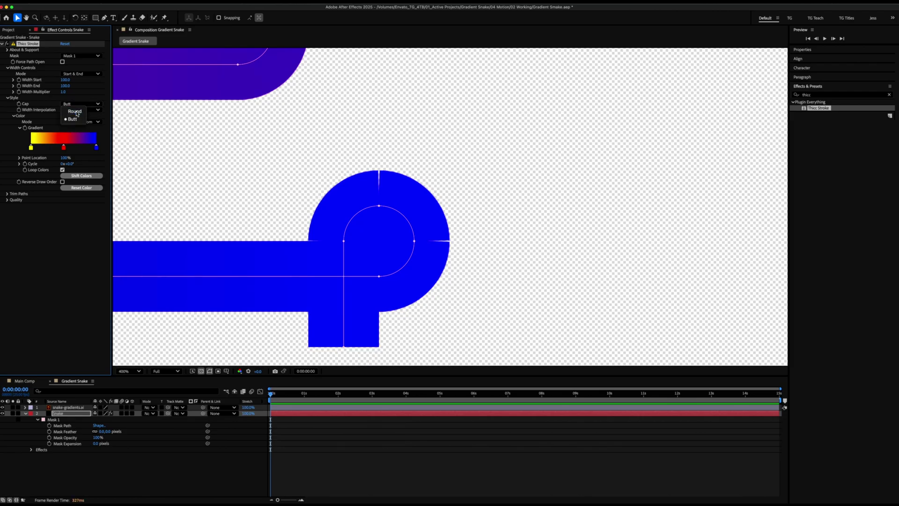
{"action": "left_click", "coordinate": [75, 111]}
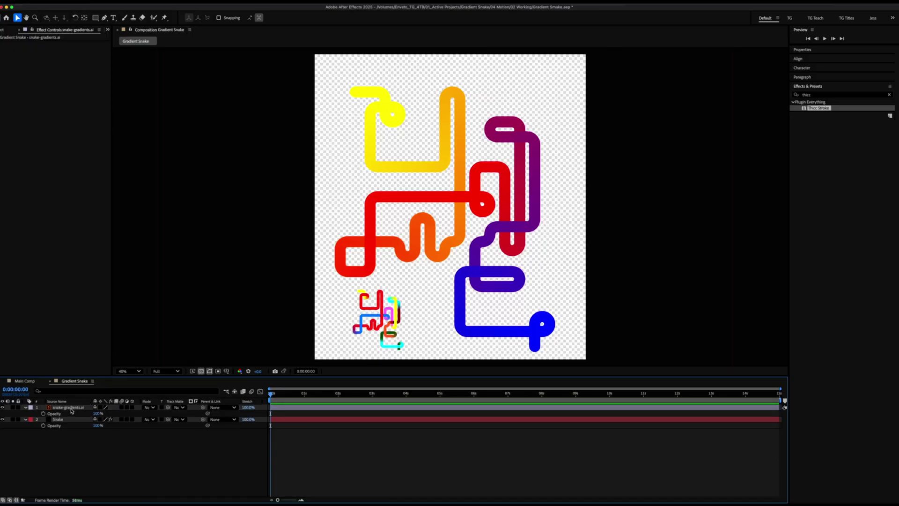
- Move the snake-gradients.ai artwork further left in the composition, and widen the effect controls for the Snake layer
{"action": "left_click", "coordinate": [70, 408]}
{"action": "key", "text": "s"}
{"action": "left_click_drag", "start_coordinate": [381, 334], "coordinate": [359, 332]}
{"action": "left_click", "coordinate": [181, 455]}
{"action": "left_click", "coordinate": [69, 408]}
{"action": "left_click", "coordinate": [70, 420]}
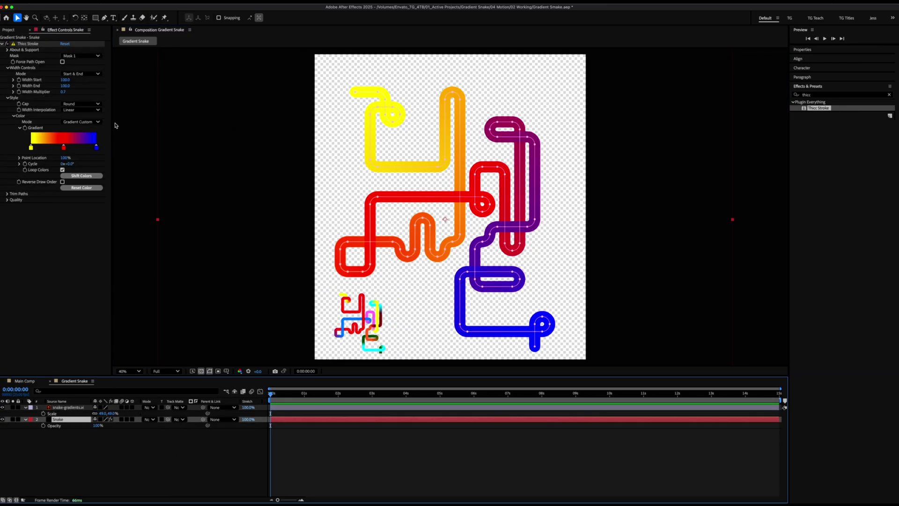
{"action": "left_click_drag", "start_coordinate": [112, 123], "coordinate": [331, 132]}
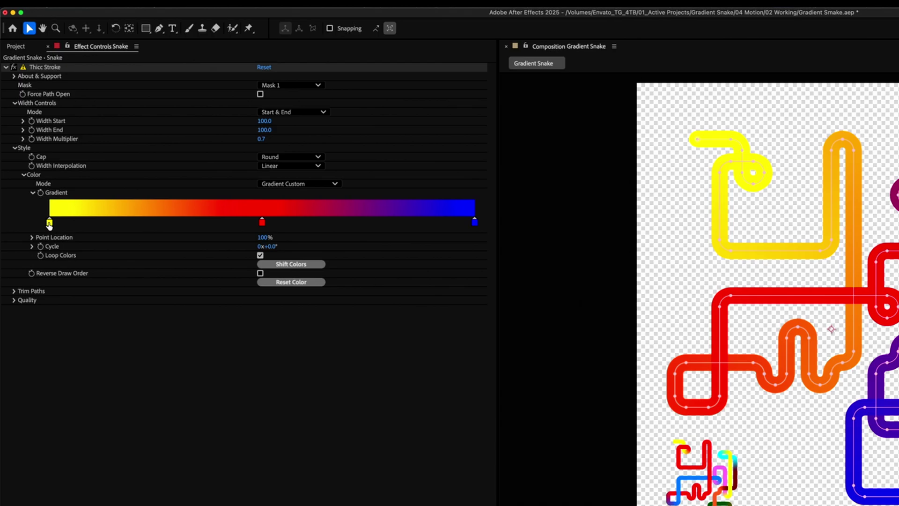
- Try sliding the yellow starting stop along the Thicc Stroke gradient
{"action": "left_click_drag", "start_coordinate": [31, 149], "coordinate": [76, 151]}
{"action": "left_click_drag", "start_coordinate": [117, 227], "coordinate": [49, 223]}
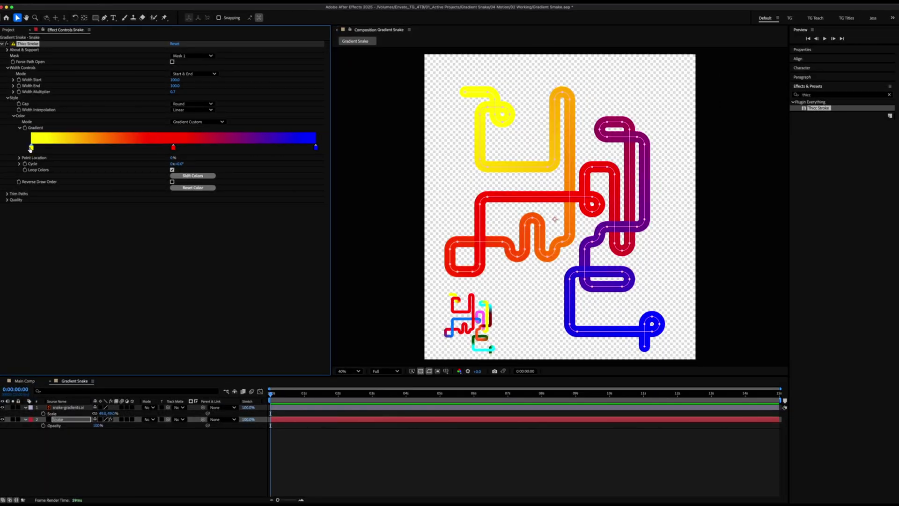
{"action": "left_click_drag", "start_coordinate": [31, 150], "coordinate": [26, 151]}
{"action": "mouse_move", "coordinate": [31, 150]}
{"action": "left_mouse_down"}
{"action": "mouse_move", "coordinate": [58, 149]}
{"action": "mouse_move", "coordinate": [15, 149]}
{"action": "left_mouse_up"}
- Recolor the gradient's starting stop with the yellow sampled from the start of the reference snake
{"action": "double_click", "coordinate": [31, 149]}
{"action": "left_click", "coordinate": [626, 182]}
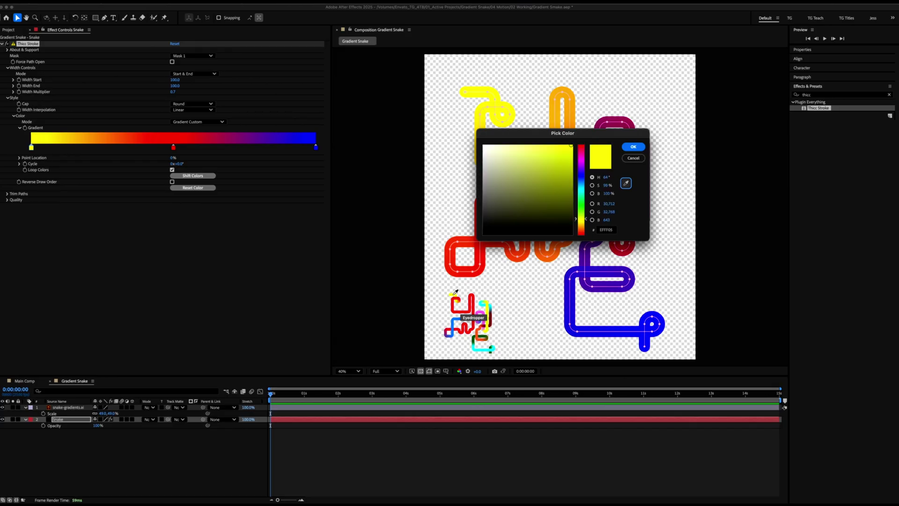
{"action": "left_click", "coordinate": [633, 147]}
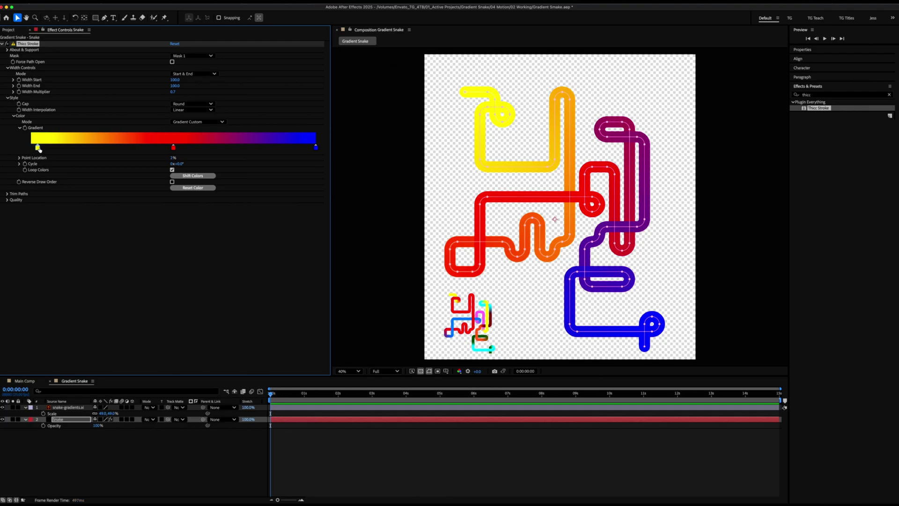
{"action": "left_click", "coordinate": [42, 142]}
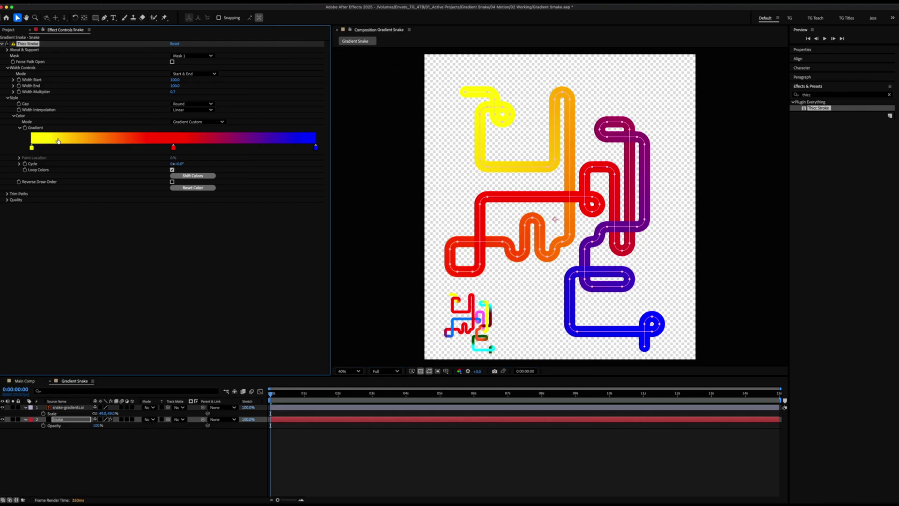
- Move the red middle gradient stop to 3% and recolor it with the yellow sampled from the reference artwork
{"action": "left_click_drag", "start_coordinate": [173, 148], "coordinate": [41, 150]}
{"action": "double_click", "coordinate": [40, 148]}
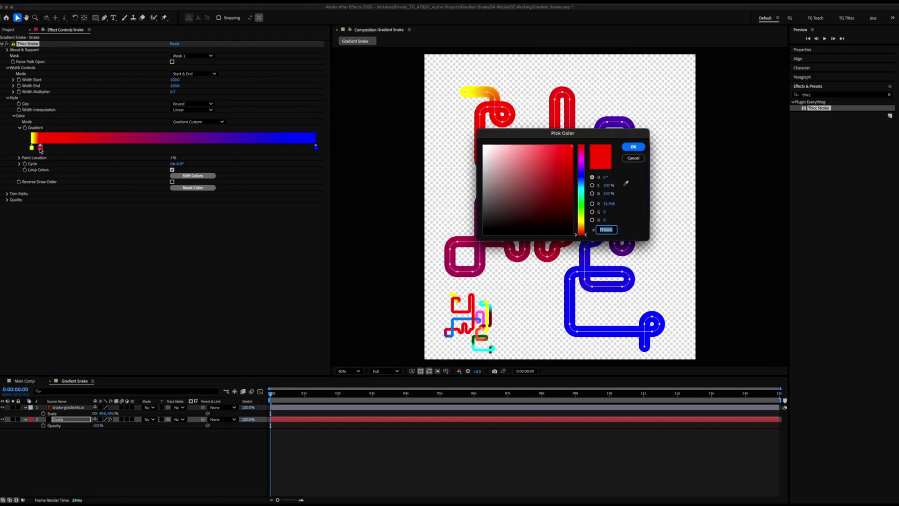
{"action": "left_click", "coordinate": [626, 183]}
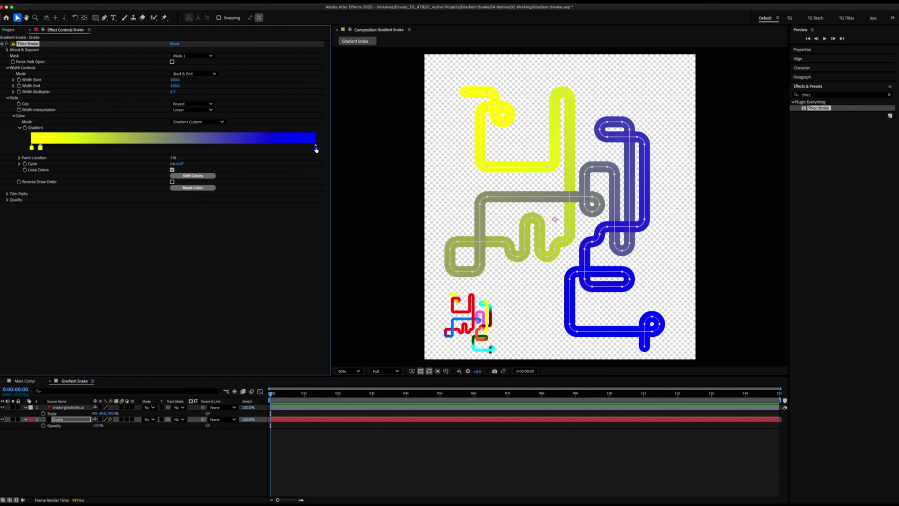
- Move the blue gradient stop to 5% and recolor it with the red sampled from the reference artwork
{"action": "left_click_drag", "start_coordinate": [316, 149], "coordinate": [42, 149]}
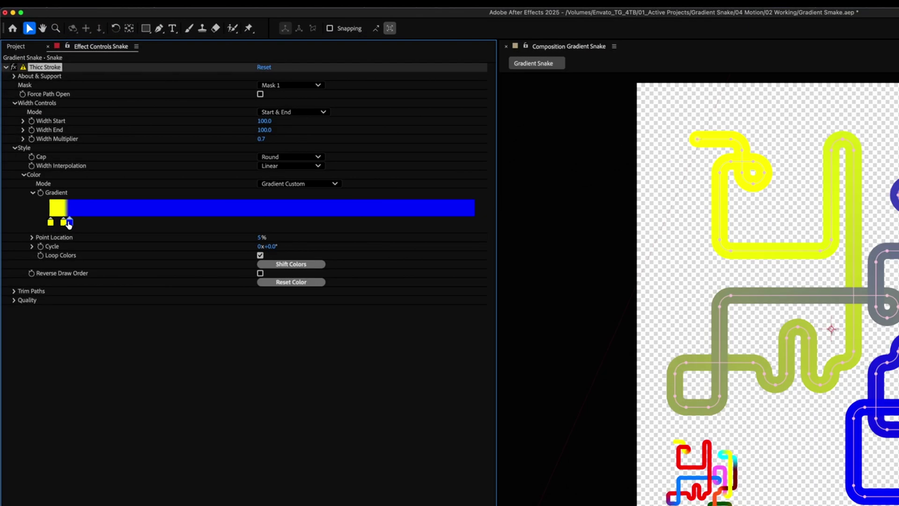
{"action": "left_click_drag", "start_coordinate": [69, 224], "coordinate": [70, 225]}
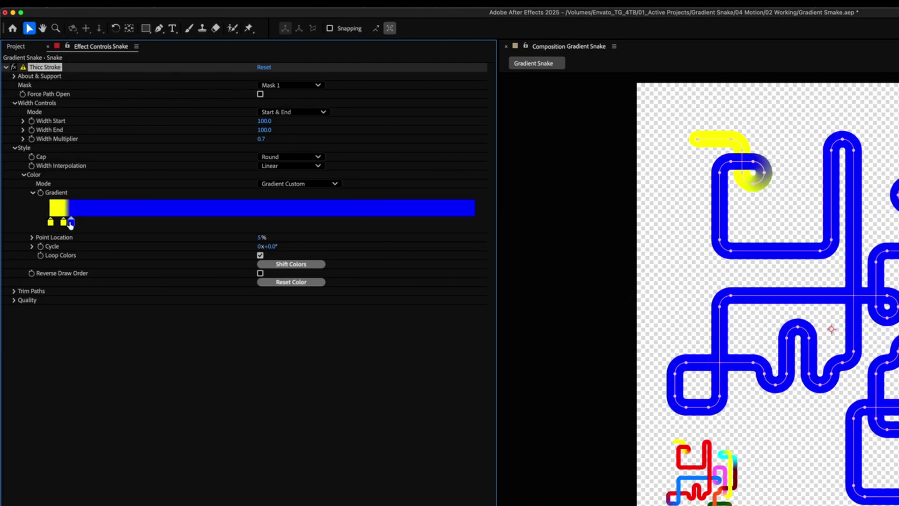
{"action": "double_click", "coordinate": [70, 223]}
{"action": "left_click", "coordinate": [809, 275]}
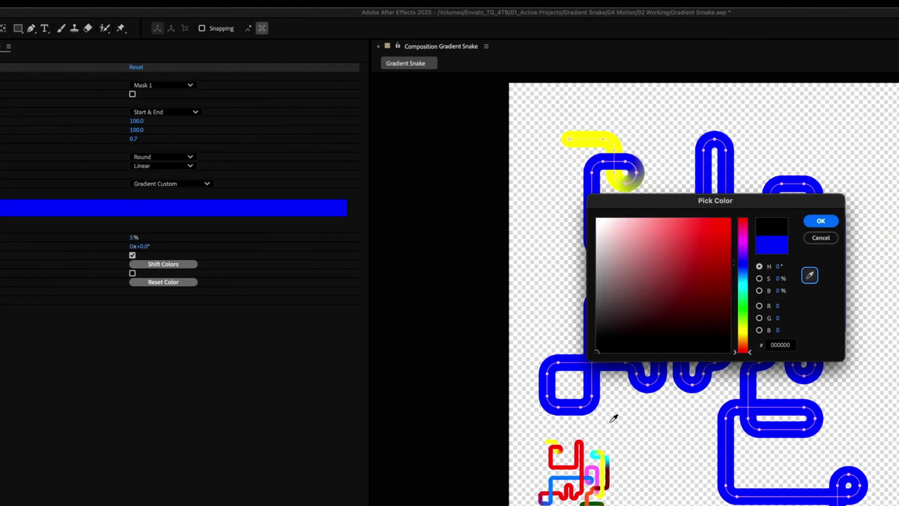
{"action": "left_click", "coordinate": [550, 458]}
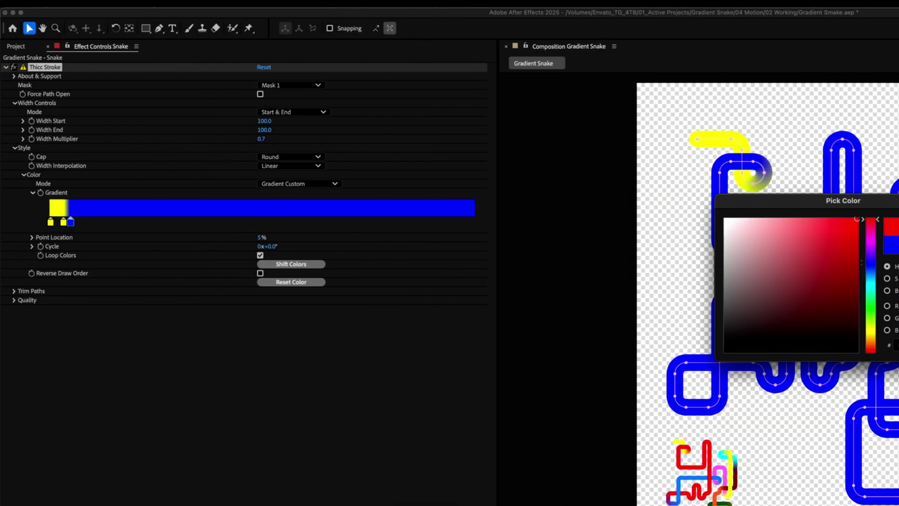
{"action": "key", "text": "Return"}
- Color the gradient stop at 11% with a red sampled from the reference artwork
{"action": "double_click", "coordinate": [96, 221]}
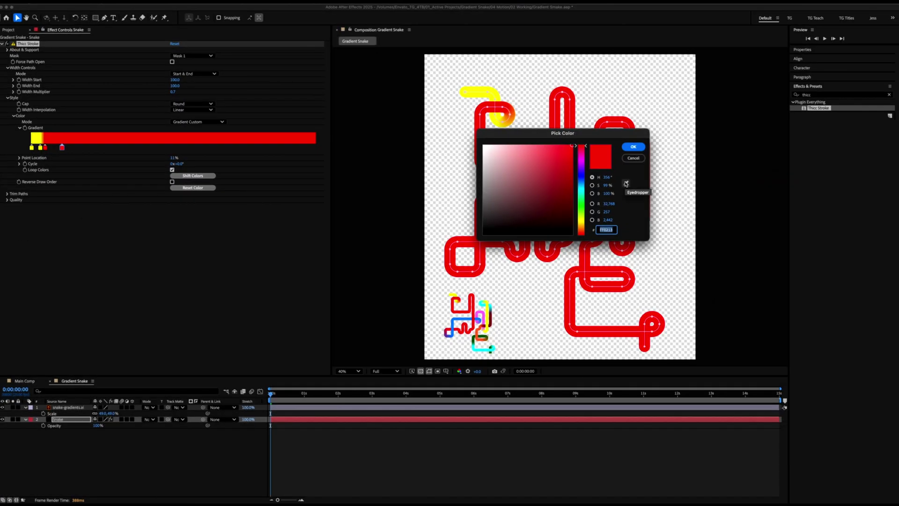
{"action": "left_click", "coordinate": [626, 183]}
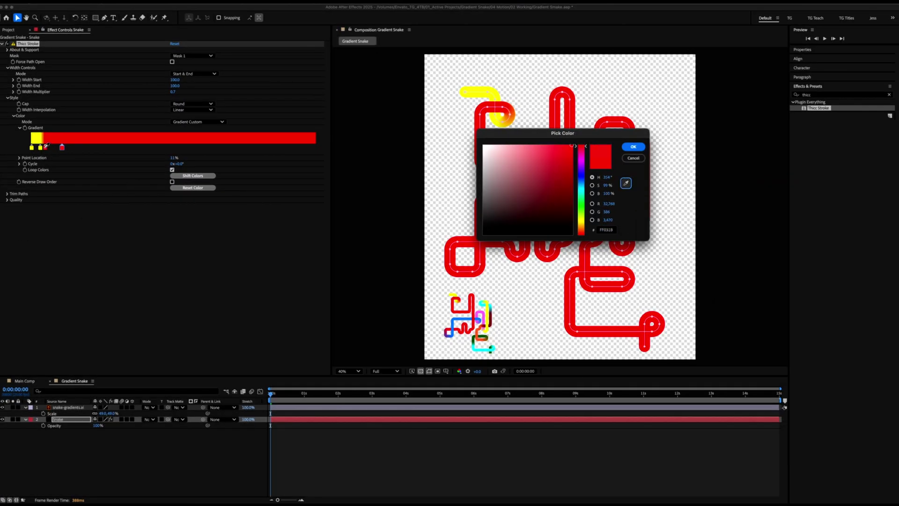
{"action": "left_click", "coordinate": [632, 147]}
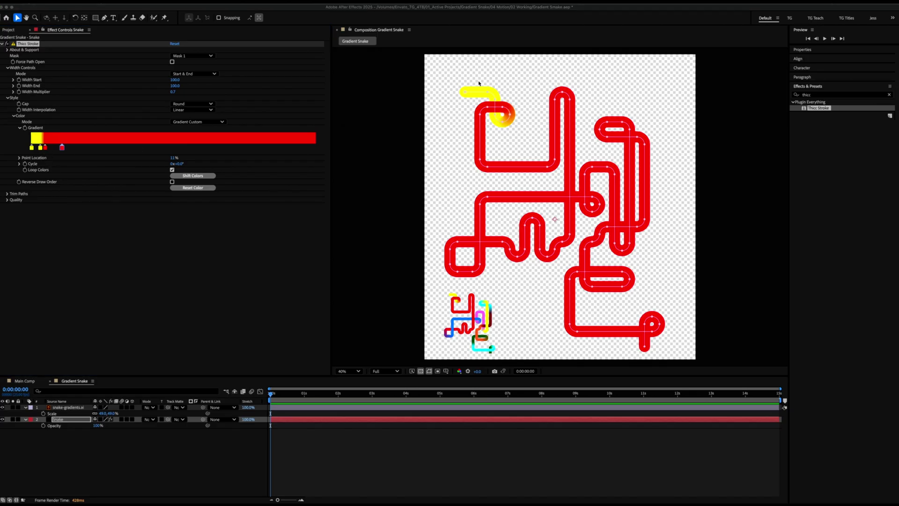
- Adjust the position of the first red gradient stop so the yellow-to-red blend falls in the snake's first loop
{"action": "left_click", "coordinate": [47, 150]}
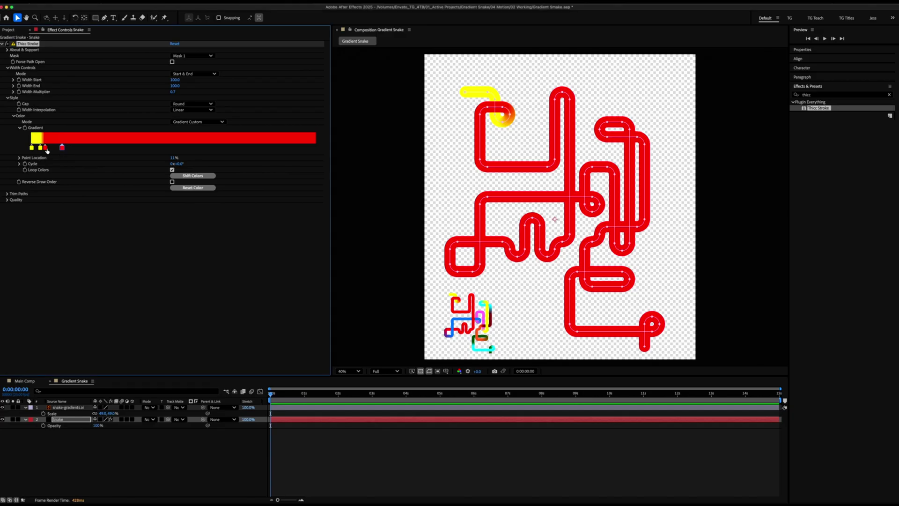
{"action": "left_click_drag", "start_coordinate": [46, 149], "coordinate": [52, 149]}
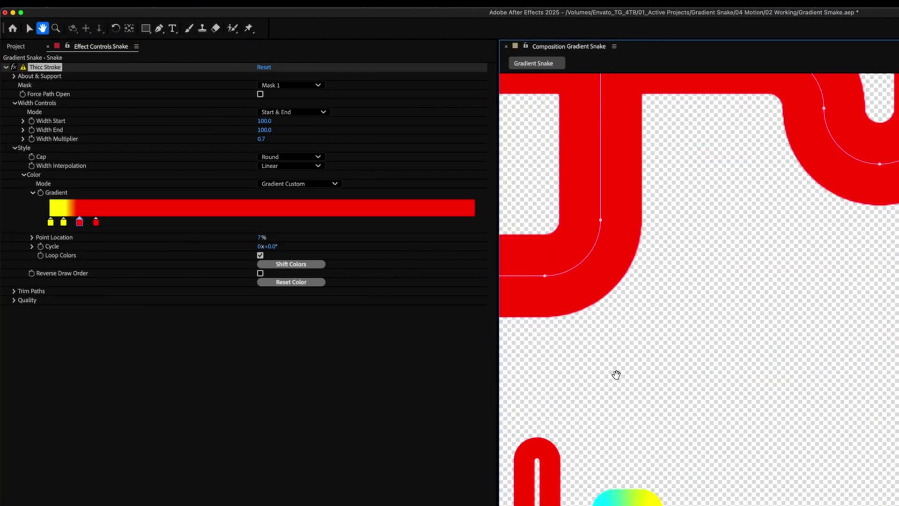
{"action": "left_click_drag", "start_coordinate": [616, 375], "coordinate": [744, 339]}
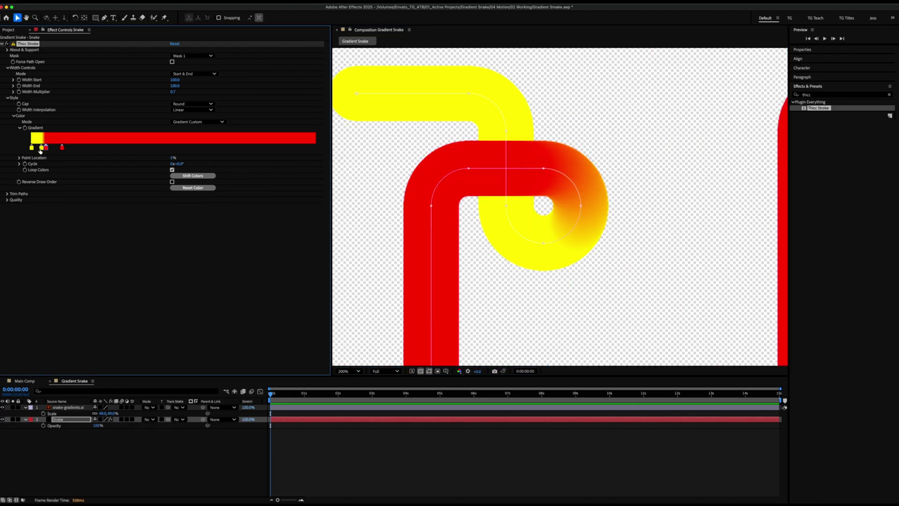
{"action": "left_click_drag", "start_coordinate": [45, 150], "coordinate": [43, 149]}
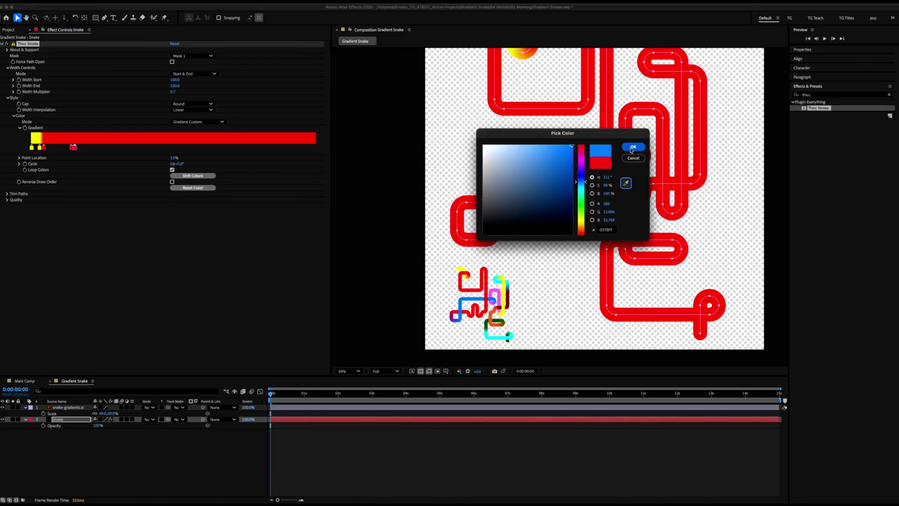
- Add, position and color the remaining gradient stops in blue, magenta, yellow, cyan, dark red, orange and dark green to match the reference snake
{"action": "key", "text": "Return"}
{"action": "left_click_drag", "start_coordinate": [128, 148], "coordinate": [203, 152]}
{"action": "double_click", "coordinate": [162, 148]}
{"action": "double_click", "coordinate": [200, 148]}
{"action": "left_click", "coordinate": [504, 292]}
{"action": "key", "text": "Return"}
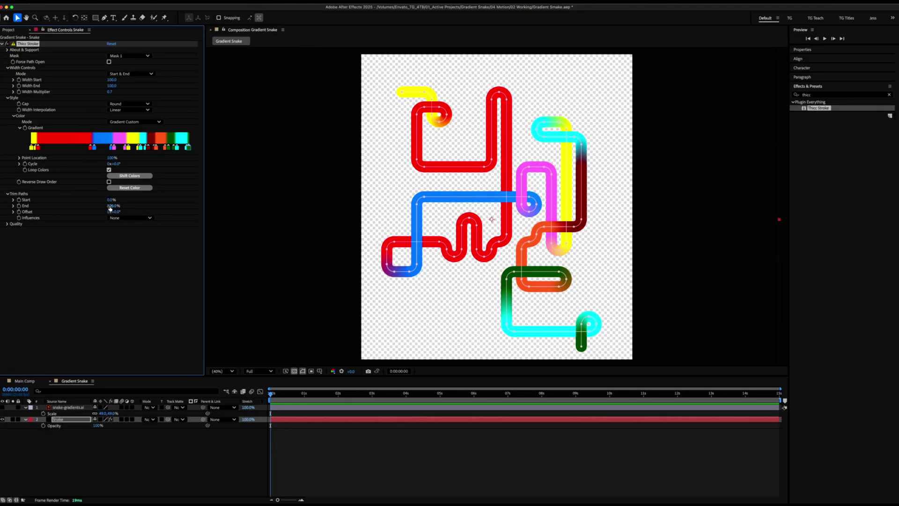
- Scrub the Thicc Stroke Trim Paths End value to test how the snake trims along its path
{"action": "left_click_drag", "start_coordinate": [110, 206], "coordinate": [88, 207]}
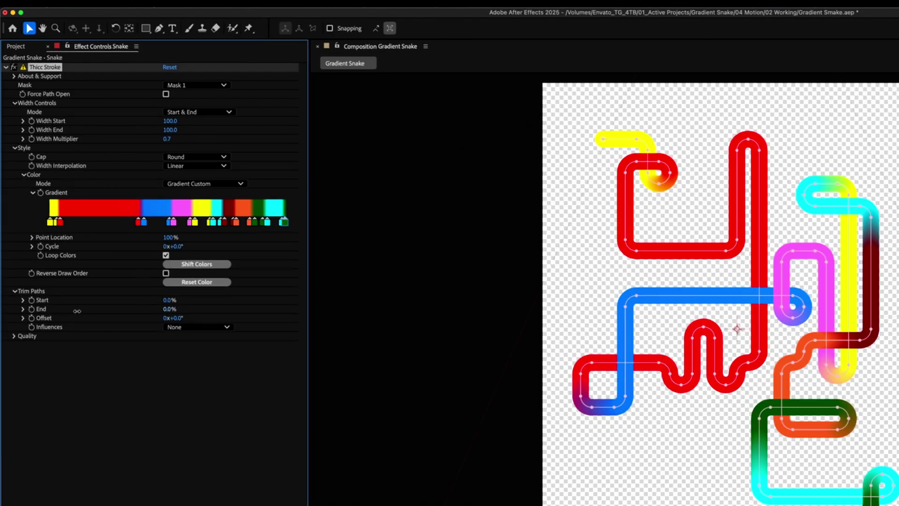
{"action": "left_click_drag", "start_coordinate": [76, 311], "coordinate": [125, 299]}
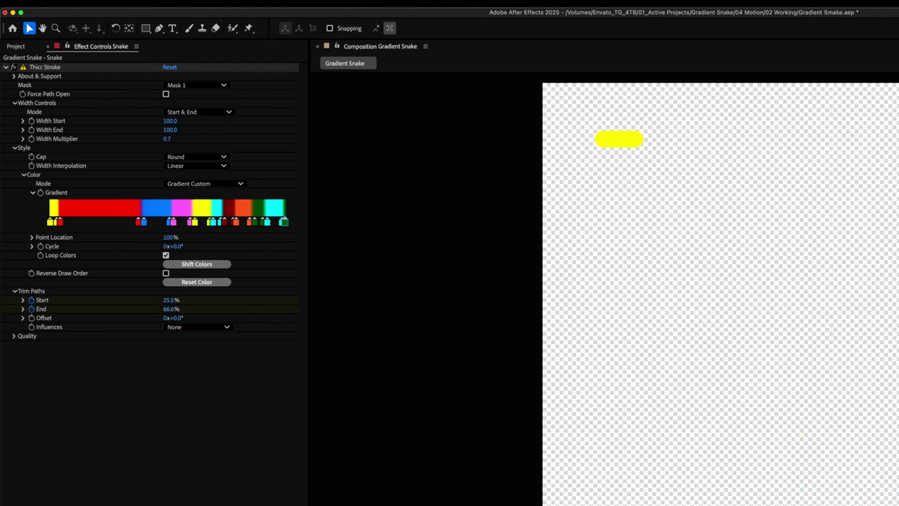